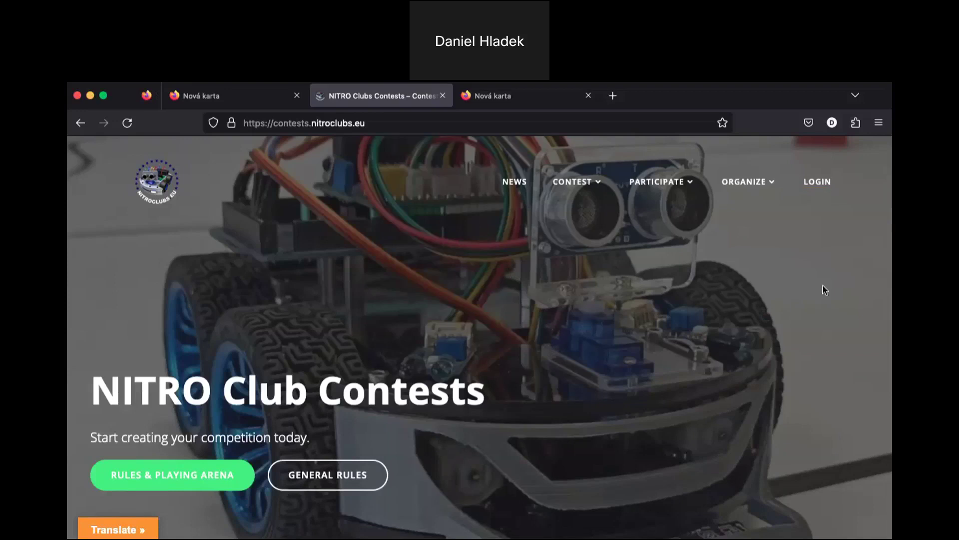
- Go from the LOGIN page to the empty Register sign-up form below the login form
click(820, 189)
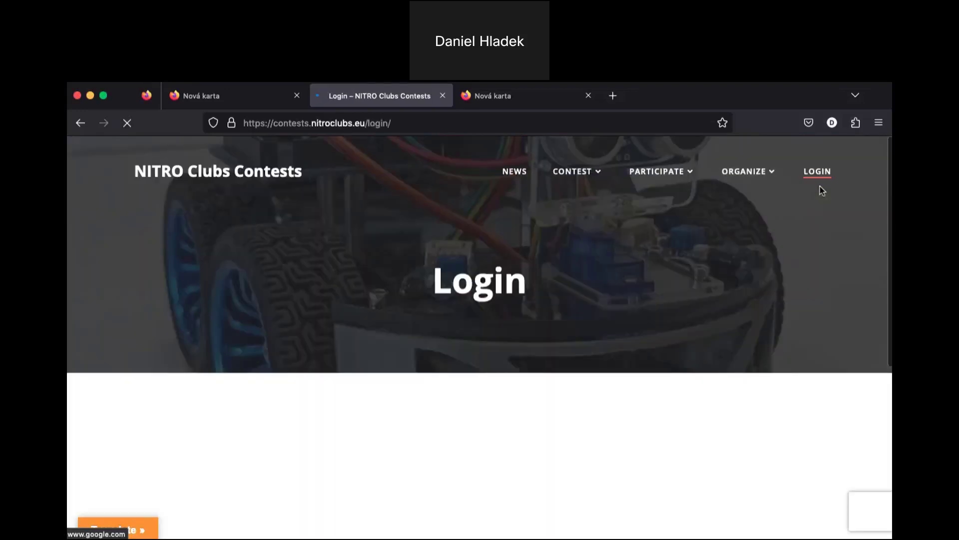
scroll(672, 320, down, 3)
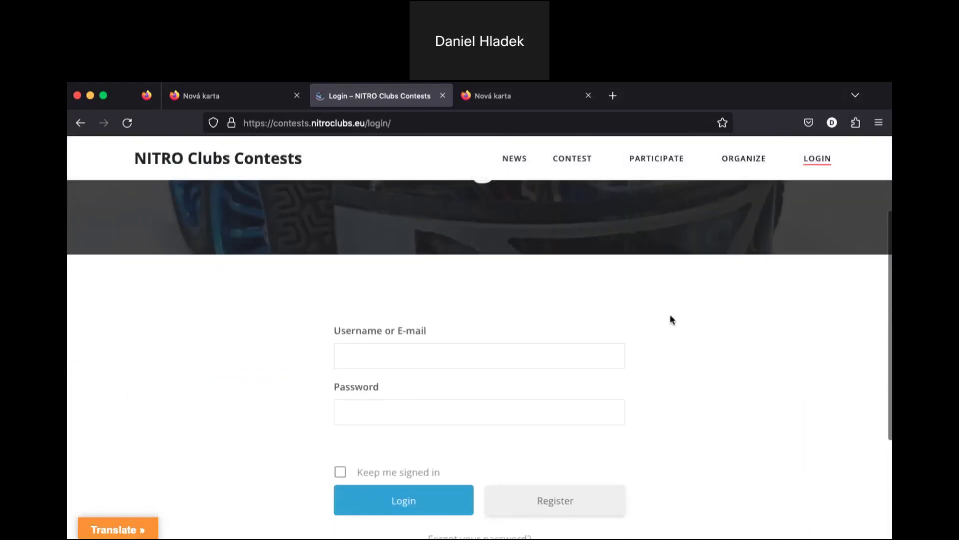
scroll(672, 320, down, 2)
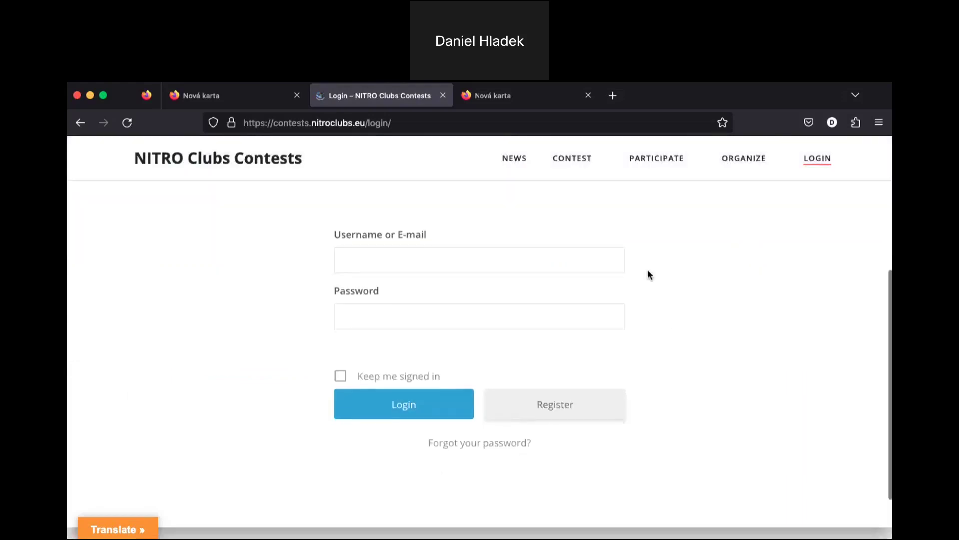
click(567, 415)
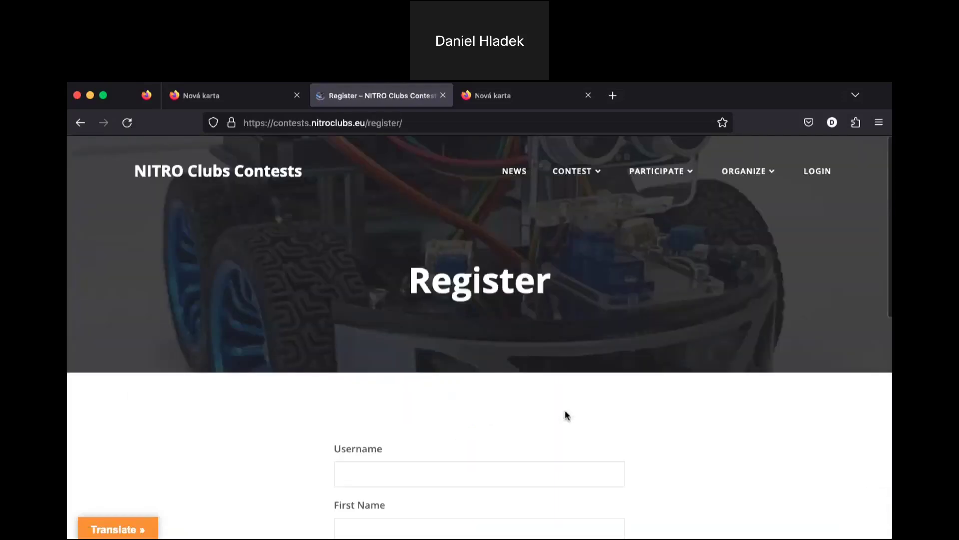
scroll(568, 414, down, 3)
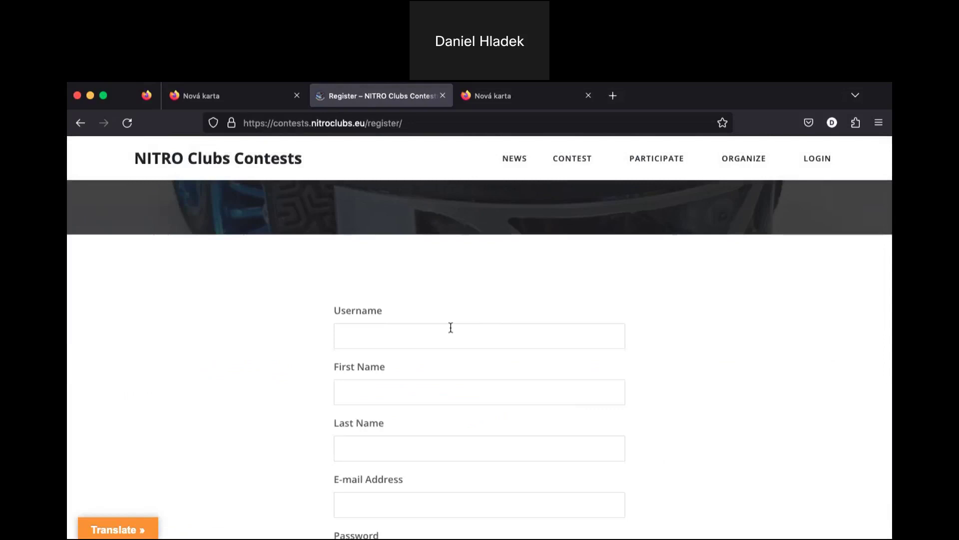
scroll(450, 328, down, 1)
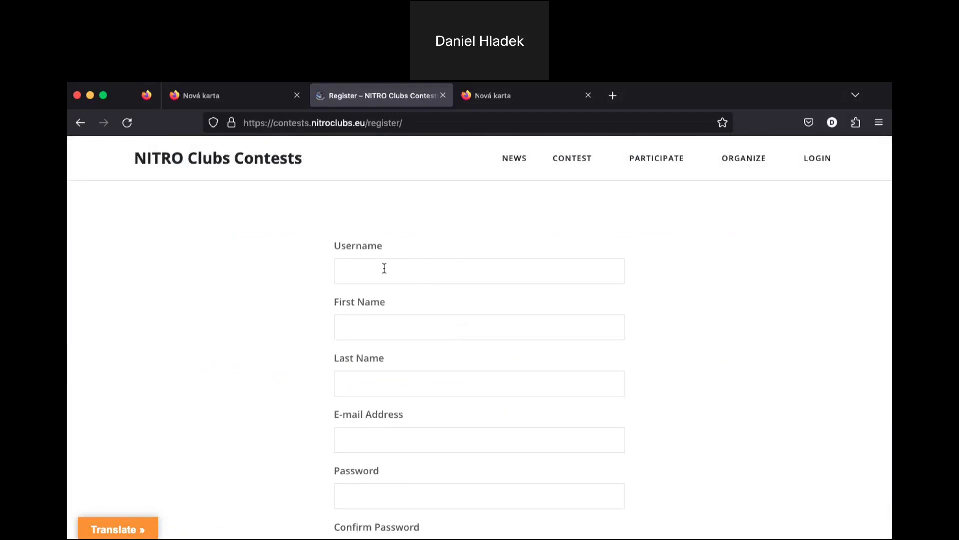
- Fill in the username, first name, last name and e-mail address fields
click(416, 272)
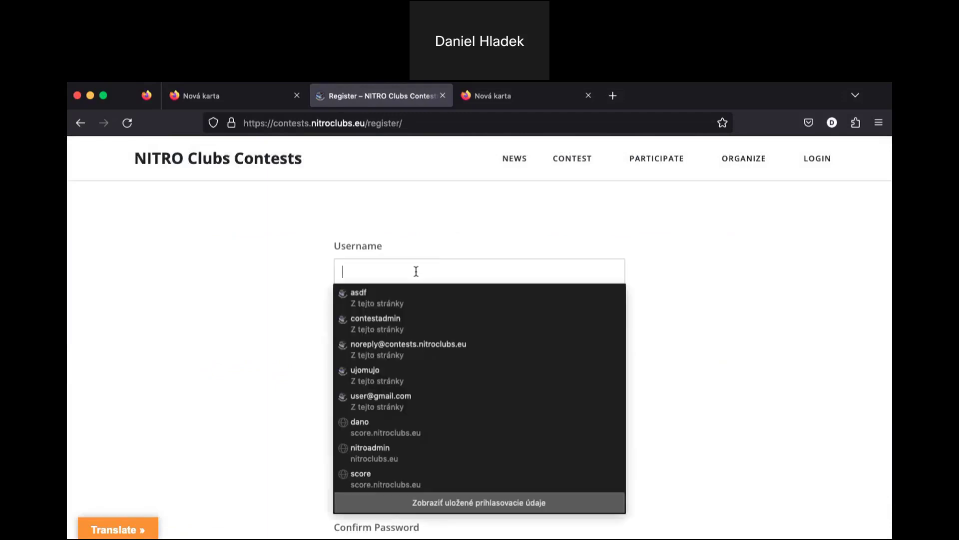
text(user)
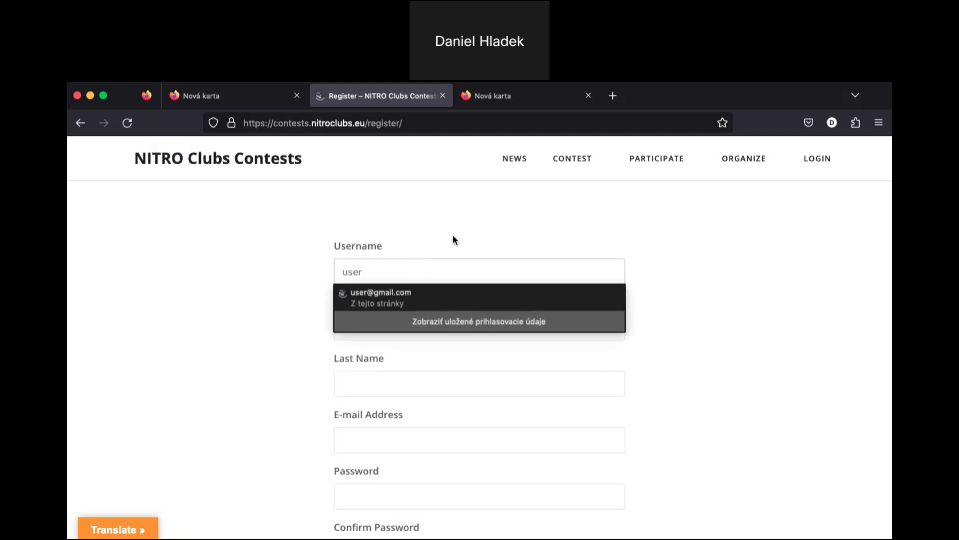
click(393, 330)
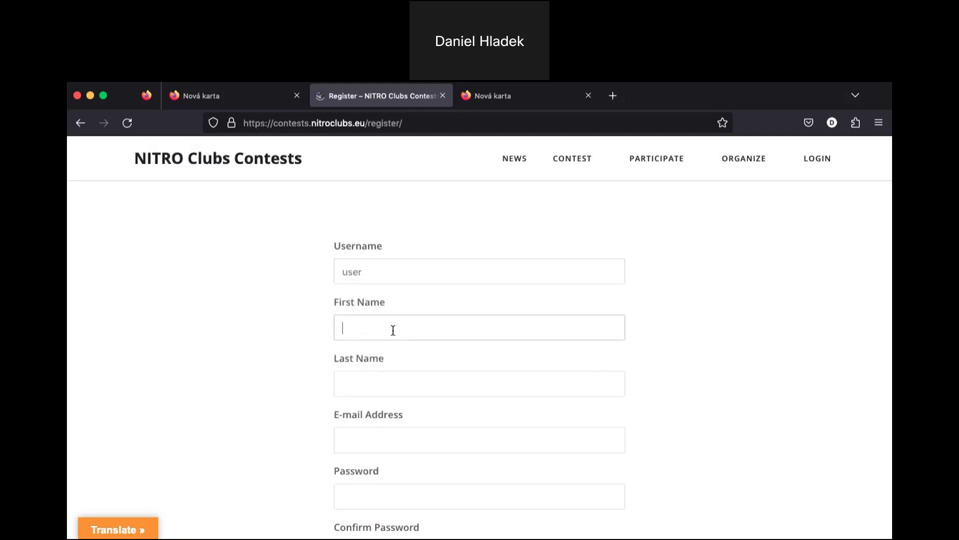
text(User)
click(399, 391)
text(User)
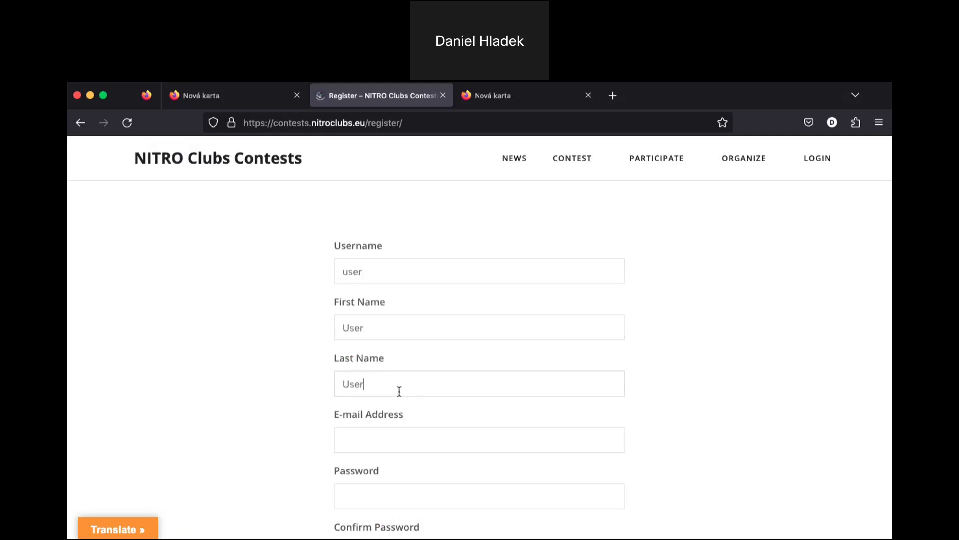
click(382, 437)
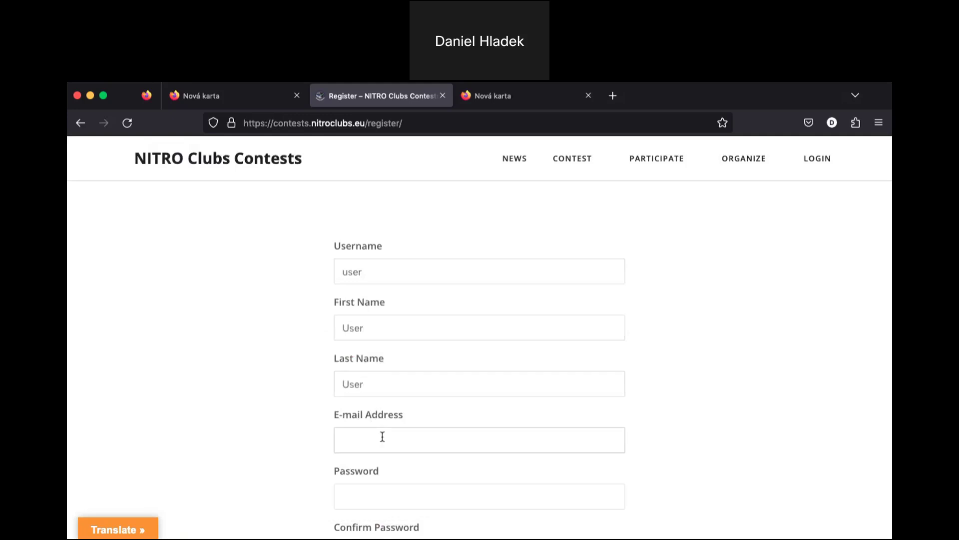
text(user@gmail.com)
- Enter the account password and move on to the Confirm Password field
click(374, 497)
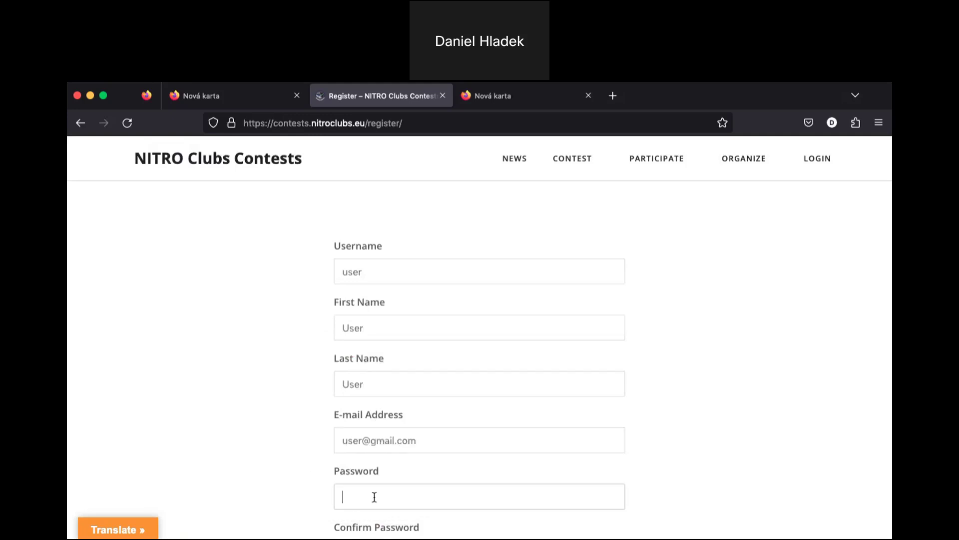
scroll(308, 428, down, 3)
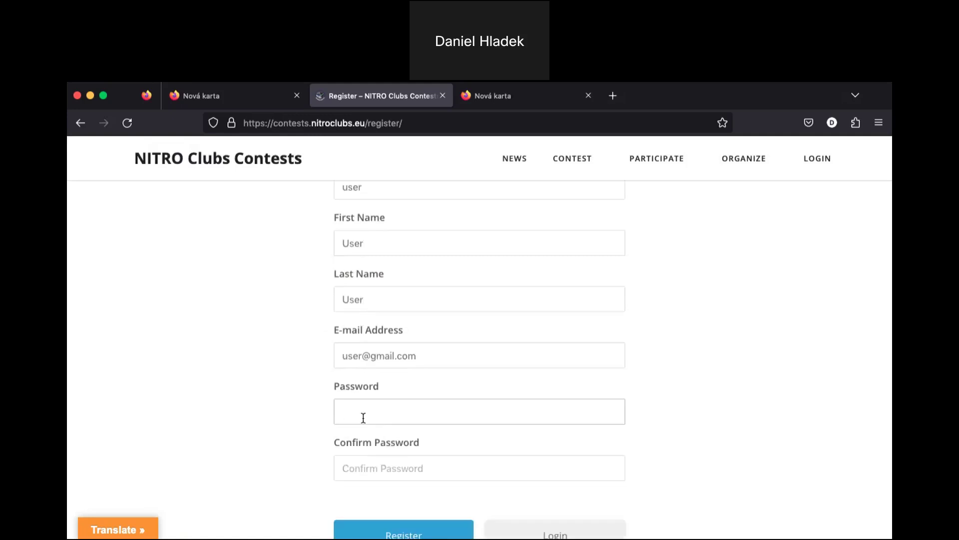
text(•••••••••)
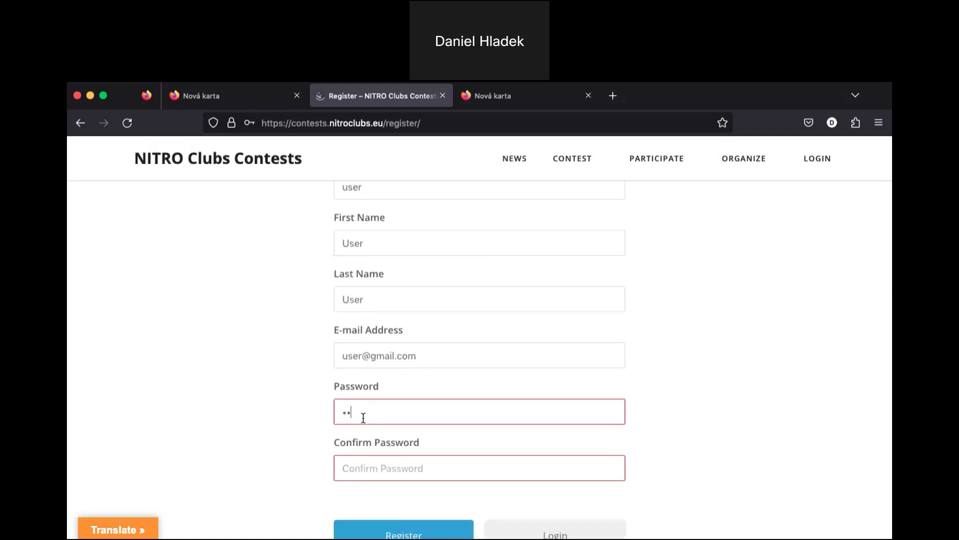
text(•)
click(396, 469)
text(••••••••••)
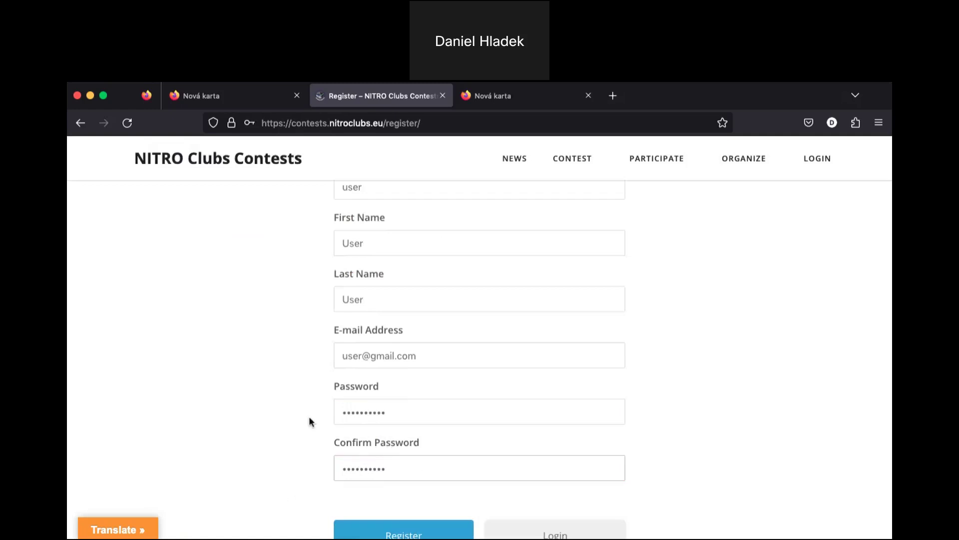
scroll(309, 421, down, 1)
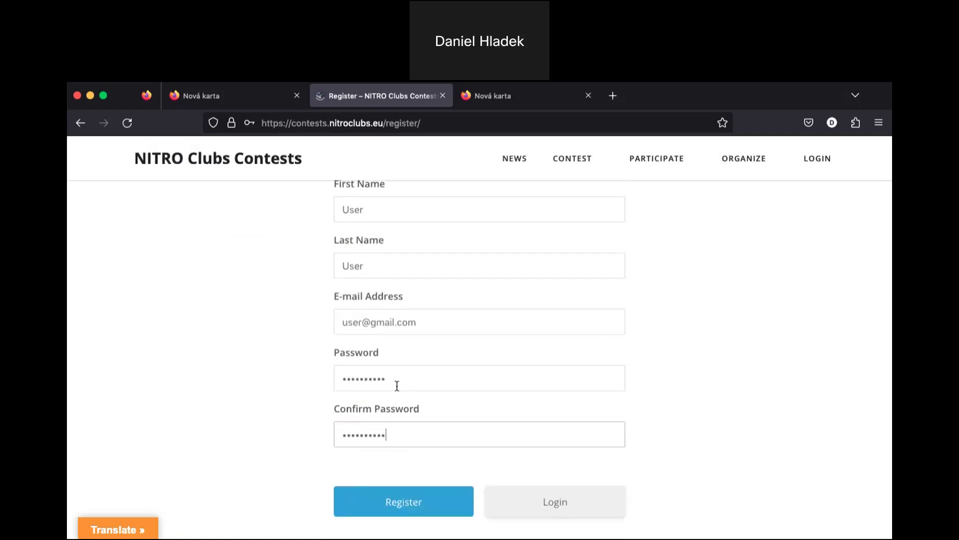
- Submit the registration form and review the weak-password rejection
click(384, 507)
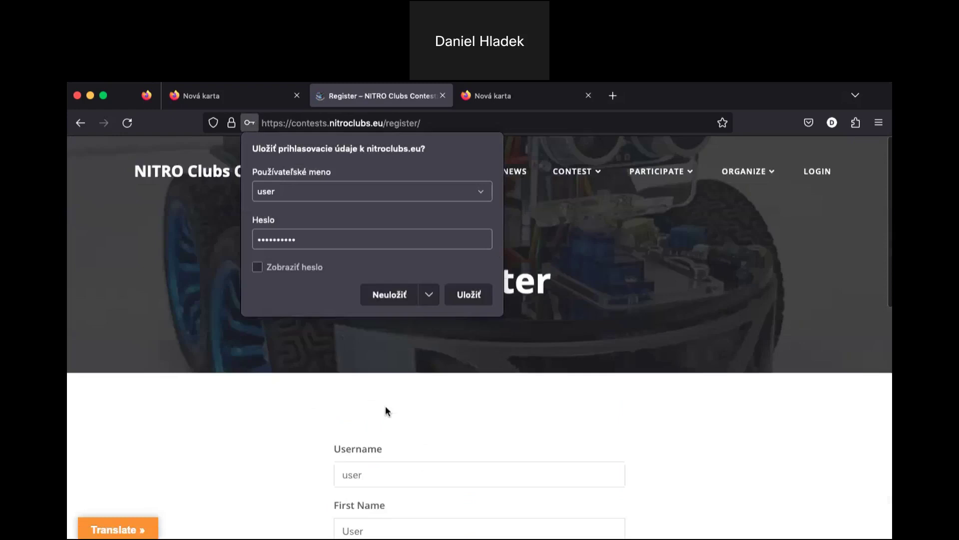
scroll(385, 406, down, 5)
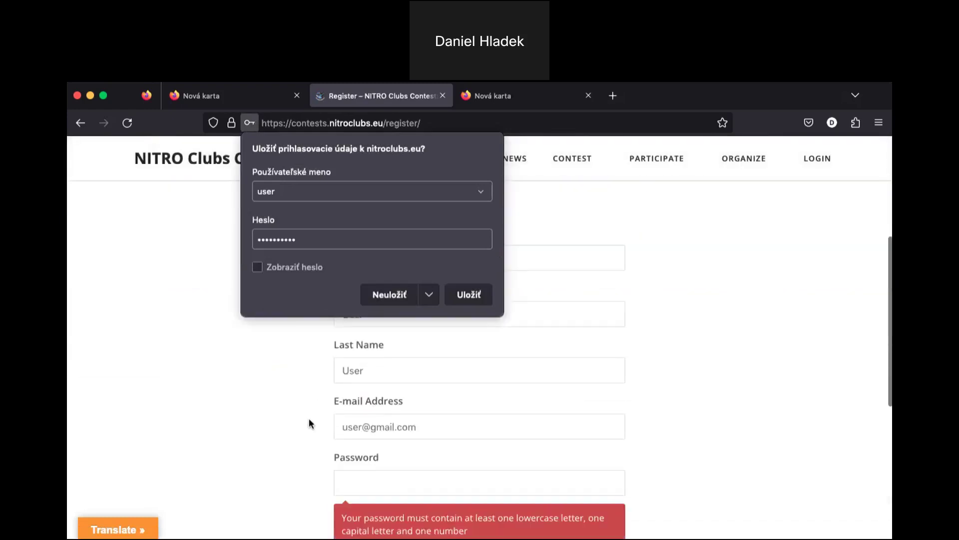
scroll(309, 423, down, 2)
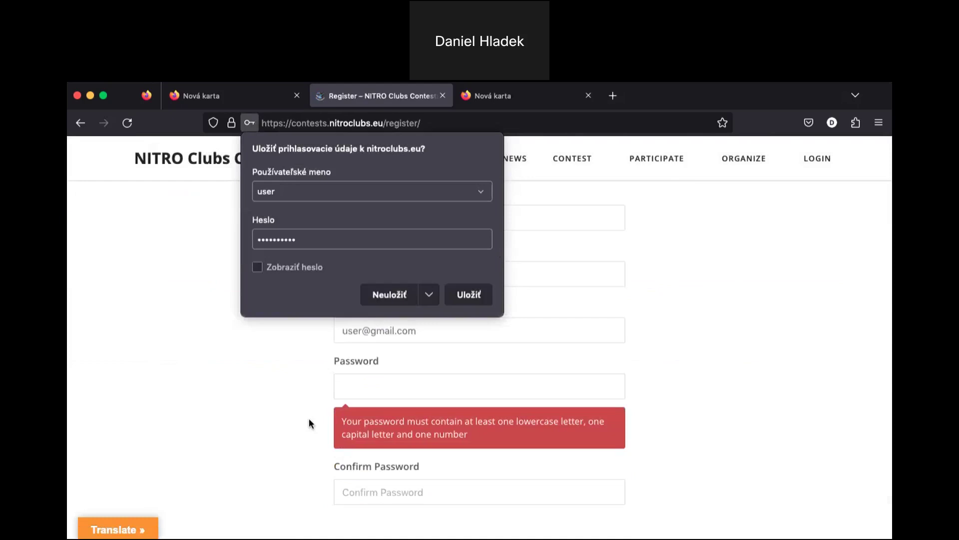
- Retype a longer password in both the Password and Confirm Password fields
click(371, 394)
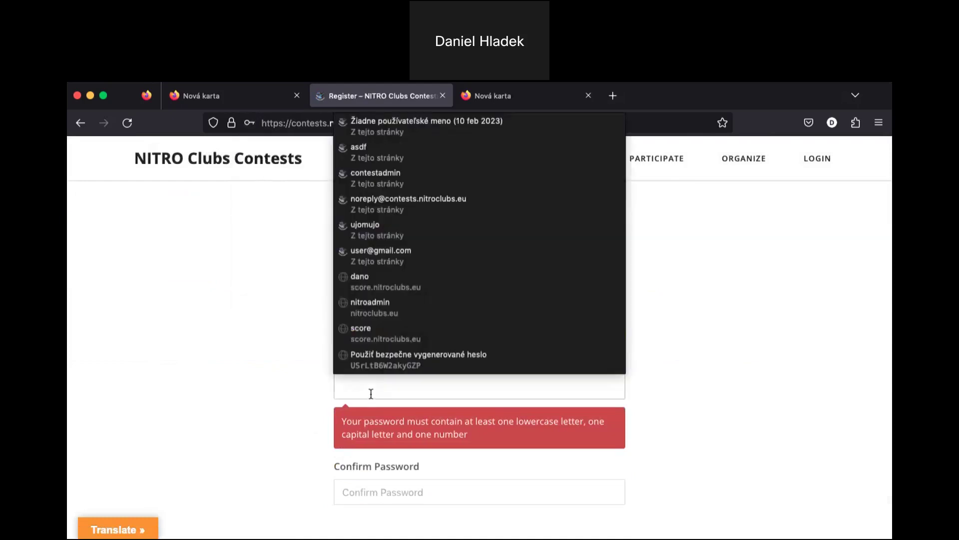
text(••••••••••)
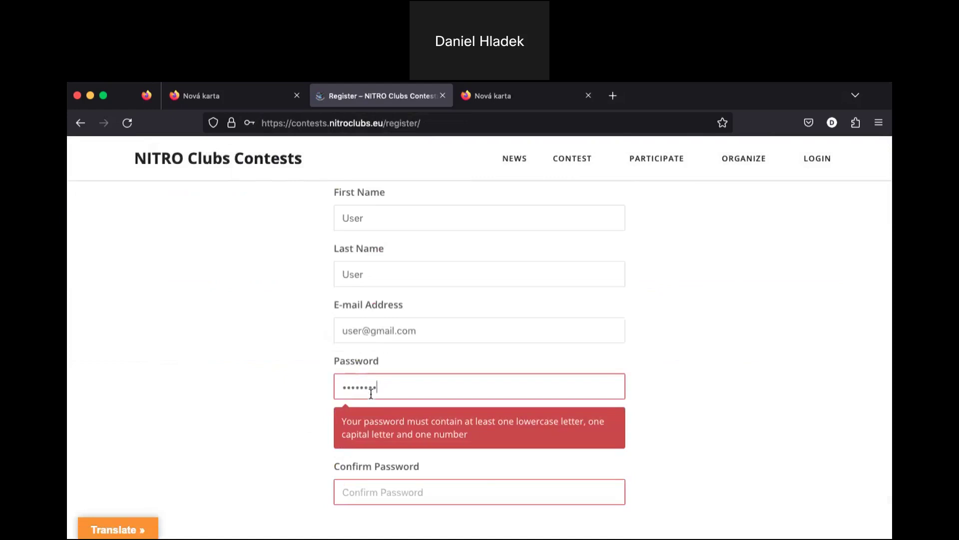
click(399, 491)
text(••••••••••)
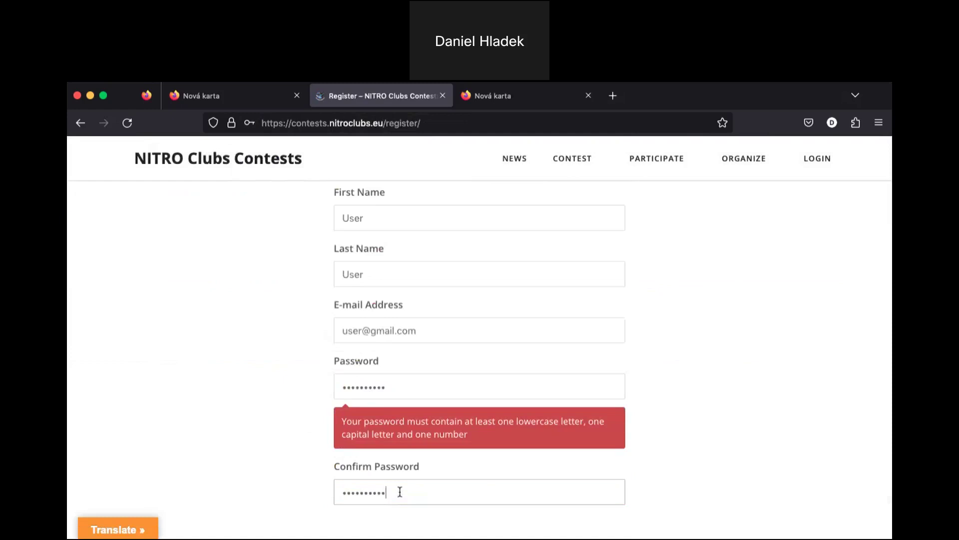
text(•)
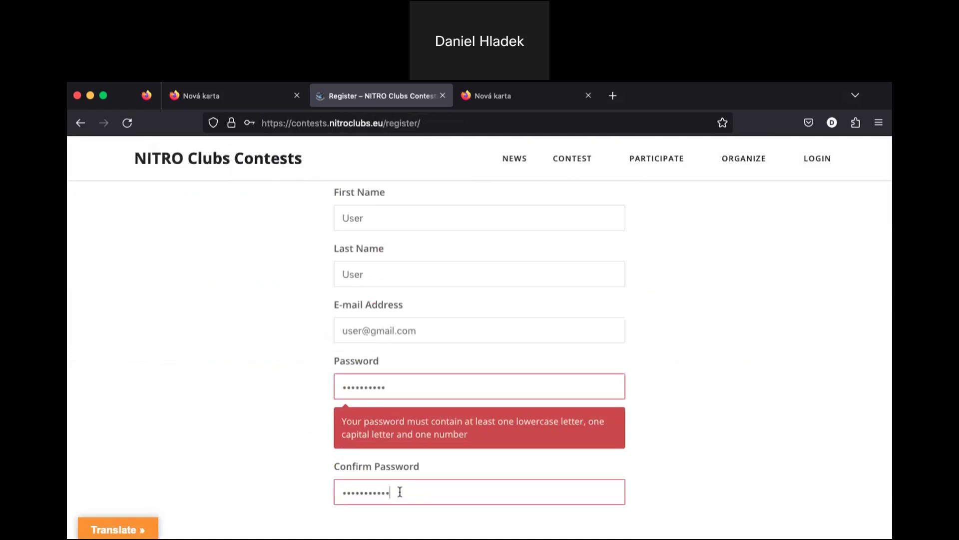
click(424, 392)
text(•)
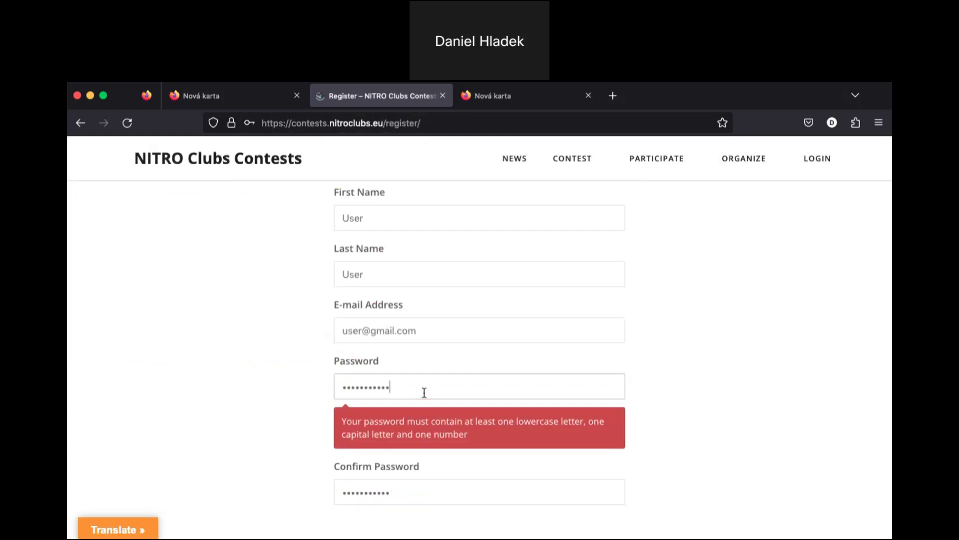
scroll(306, 430, down, 4)
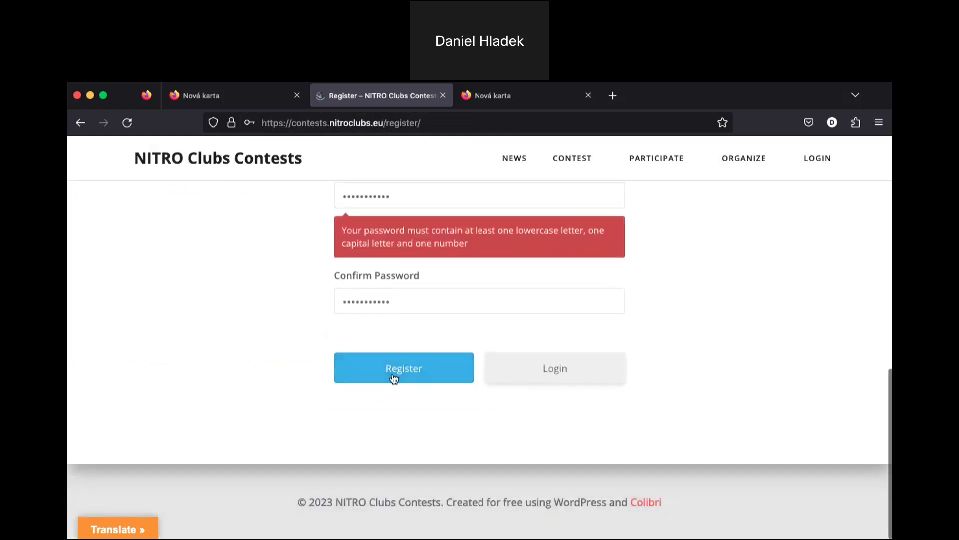
- Resubmit the registration, decline saving the login, and browse the new profile page
click(392, 379)
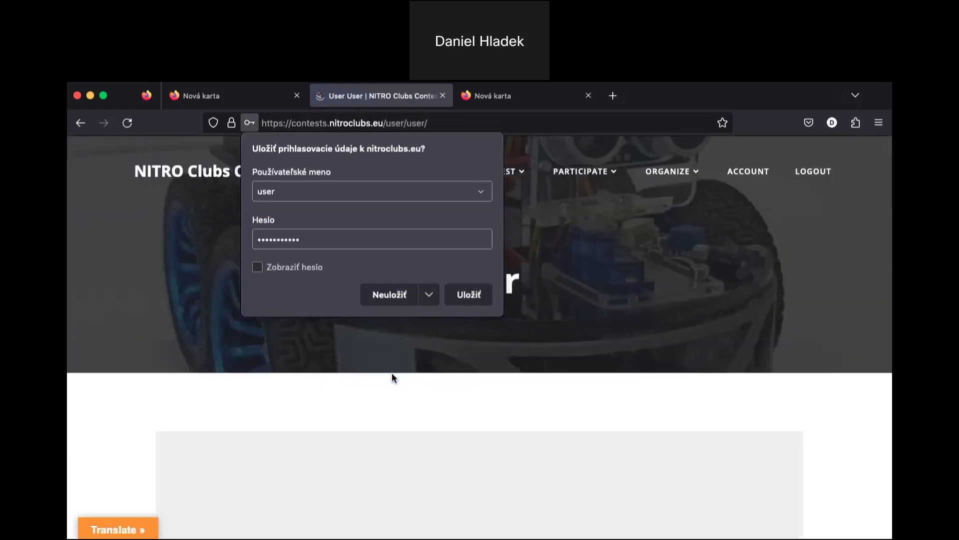
click(393, 298)
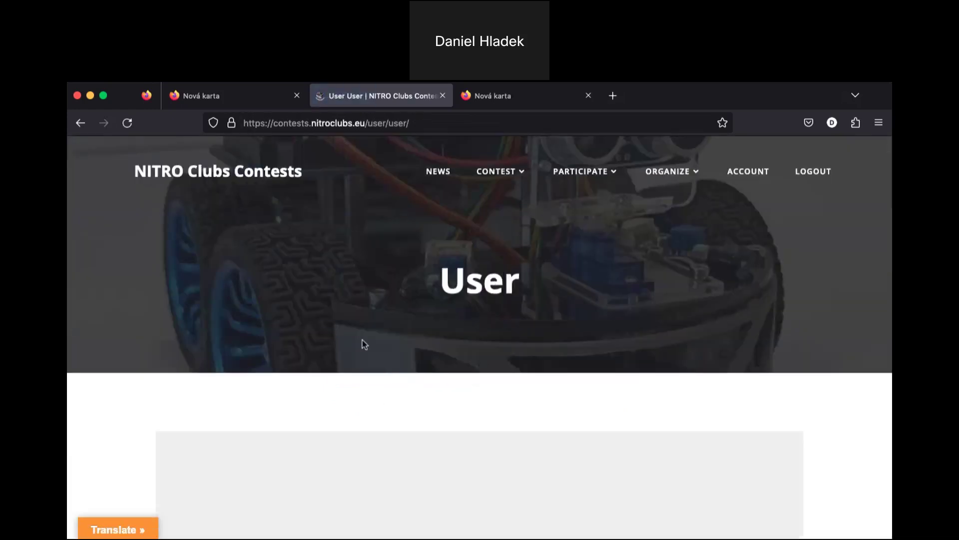
scroll(377, 397, down, 3)
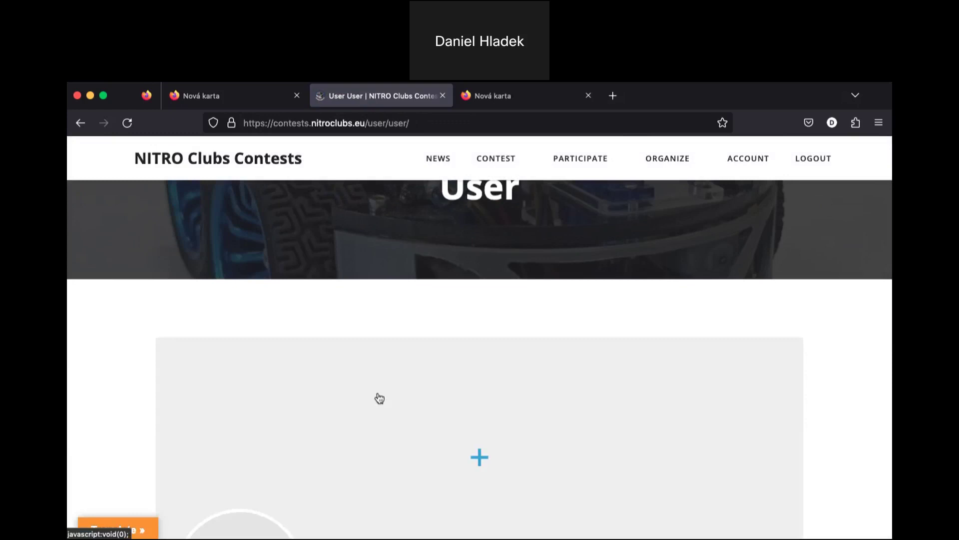
scroll(380, 398, down, 3)
scroll(407, 387, down, 3)
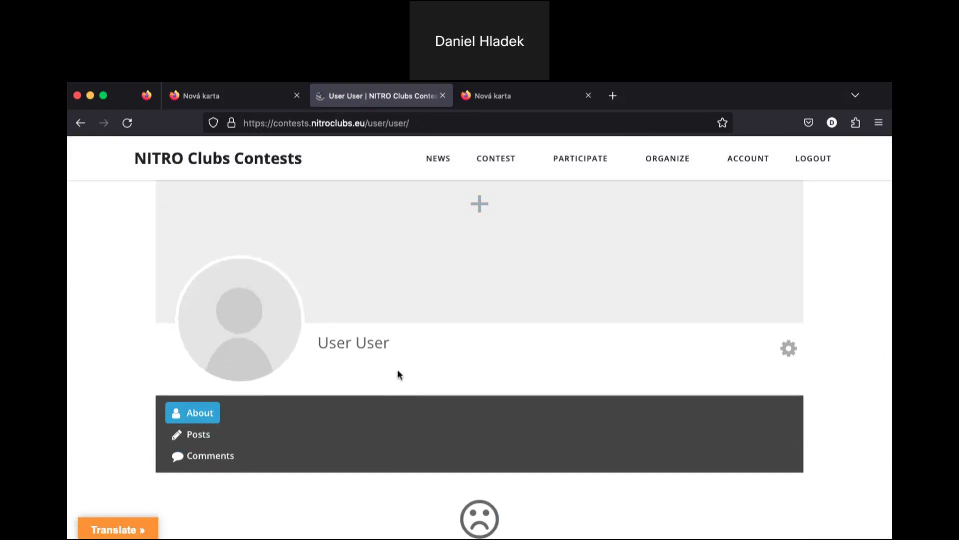
scroll(398, 374, up, 2)
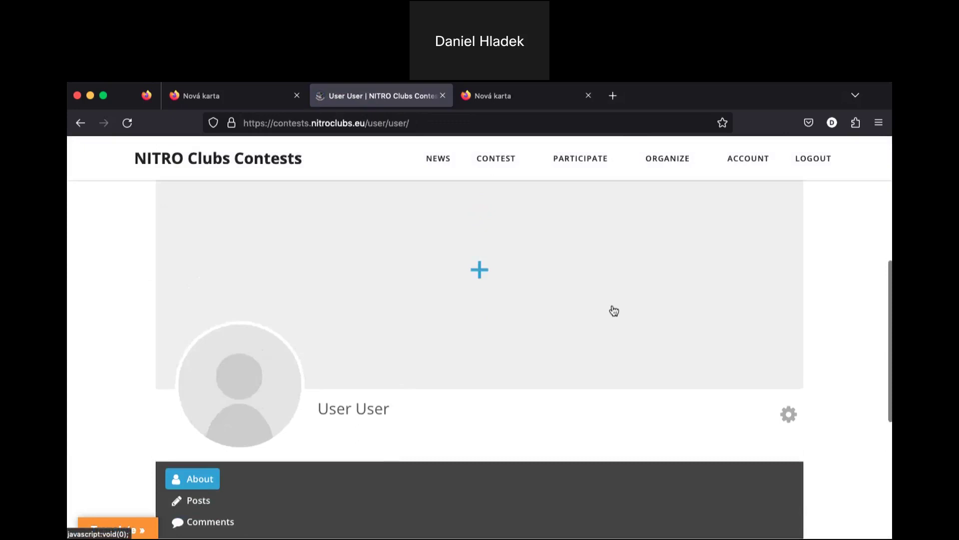
mouse_move(594, 167)
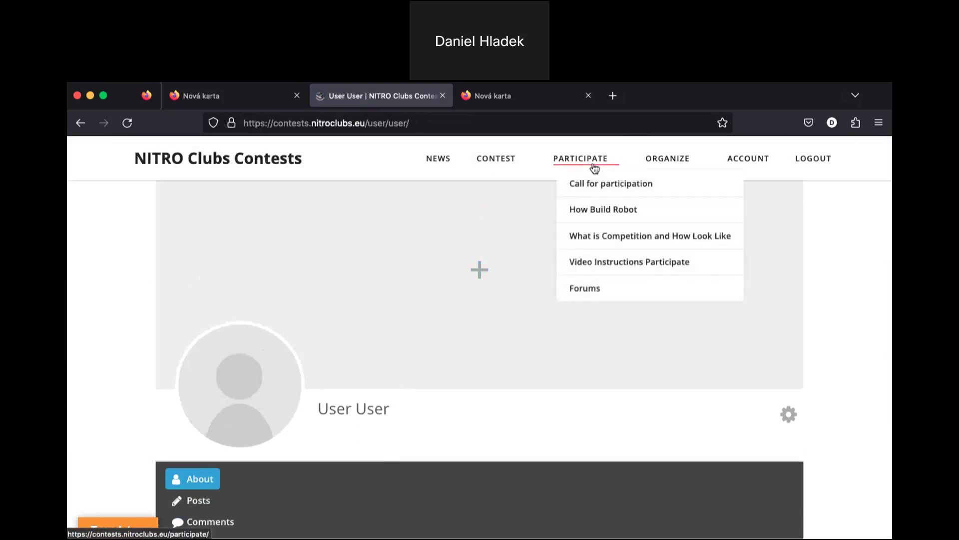
- Choose Forums from the PARTICIPATE menu and scroll to the three-forum list
click(597, 291)
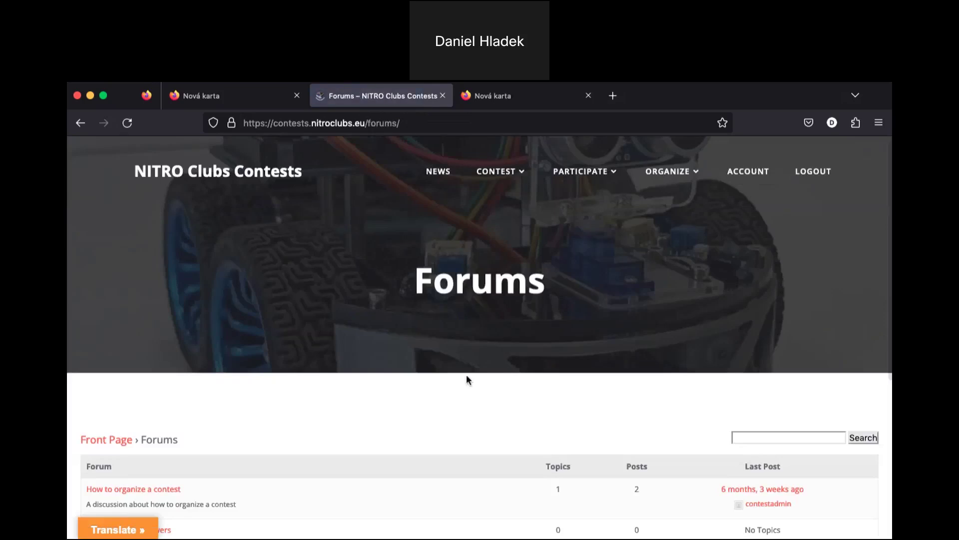
scroll(466, 380, down, 3)
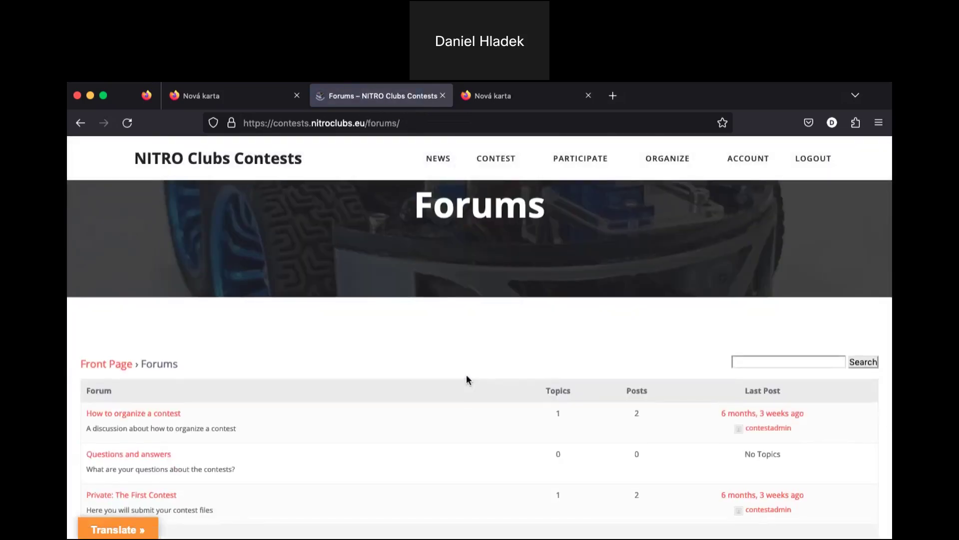
scroll(467, 379, down, 1)
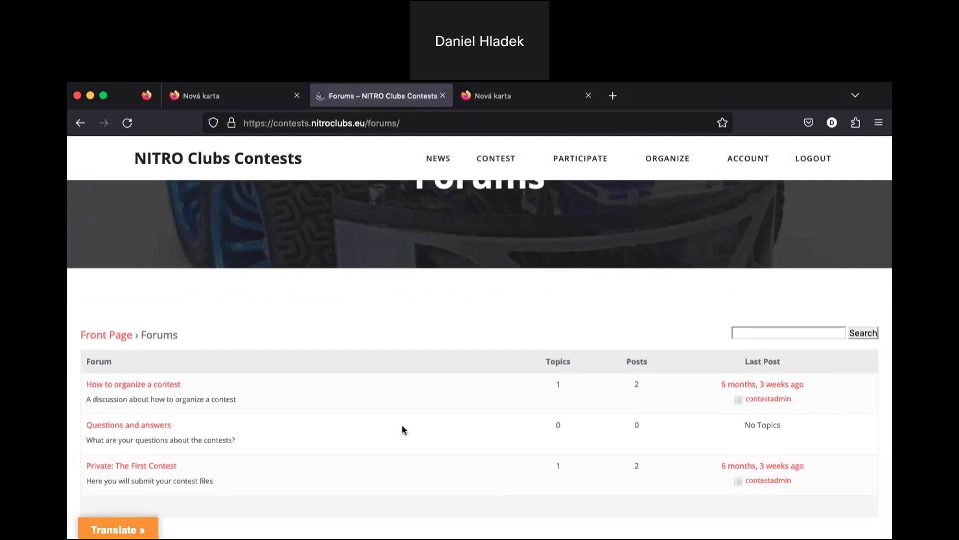
- Open the Questions and answers forum and scroll through its empty page
click(159, 425)
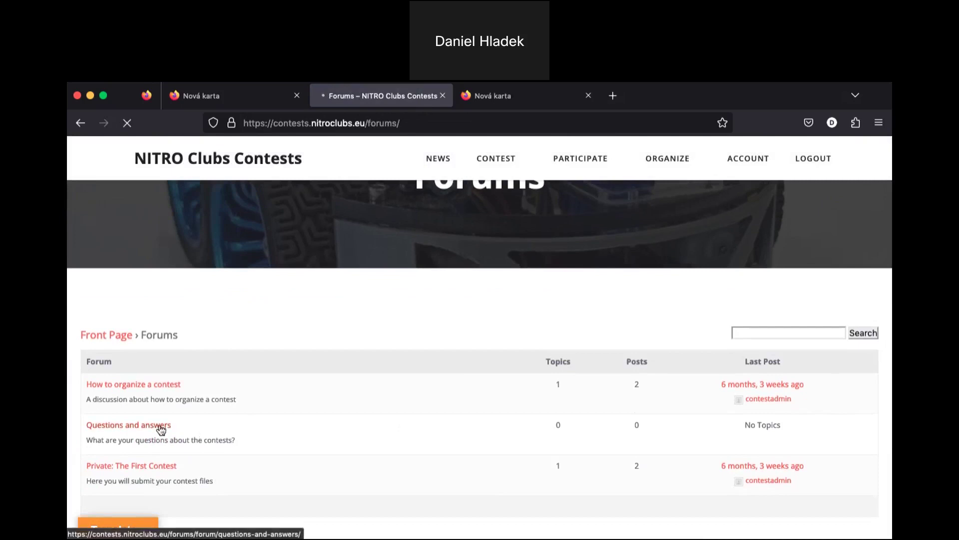
scroll(159, 424, down, 2)
scroll(159, 424, down, 1)
scroll(159, 424, down, 1)
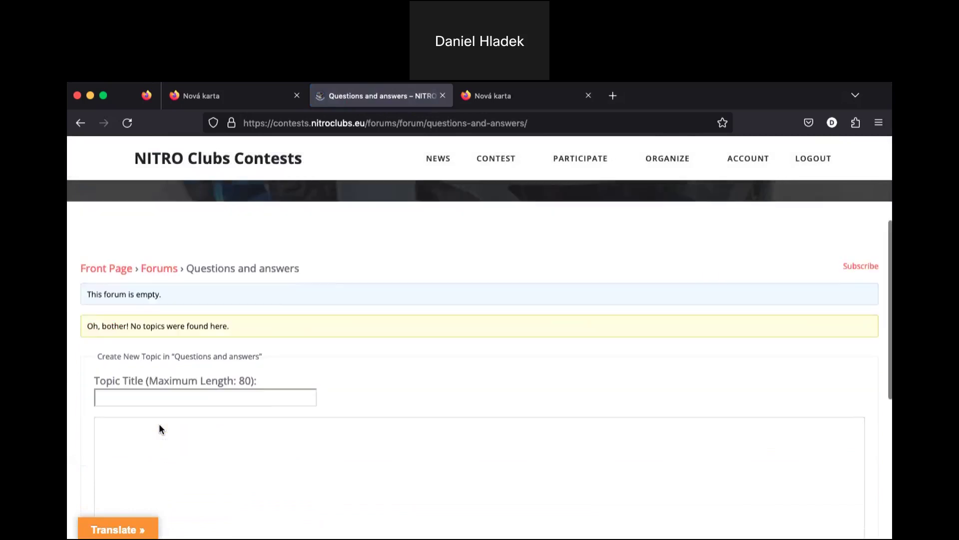
scroll(159, 429, up, 2)
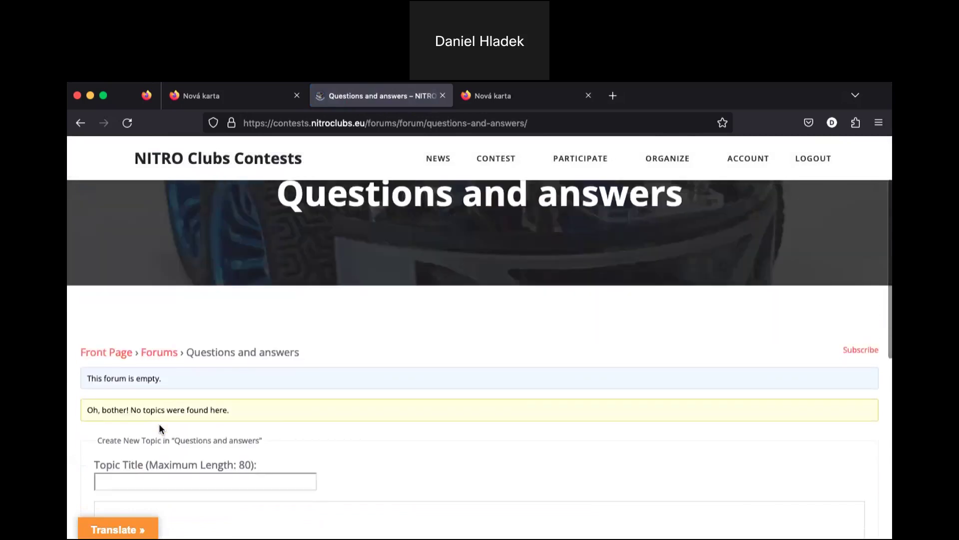
scroll(159, 424, up, 1)
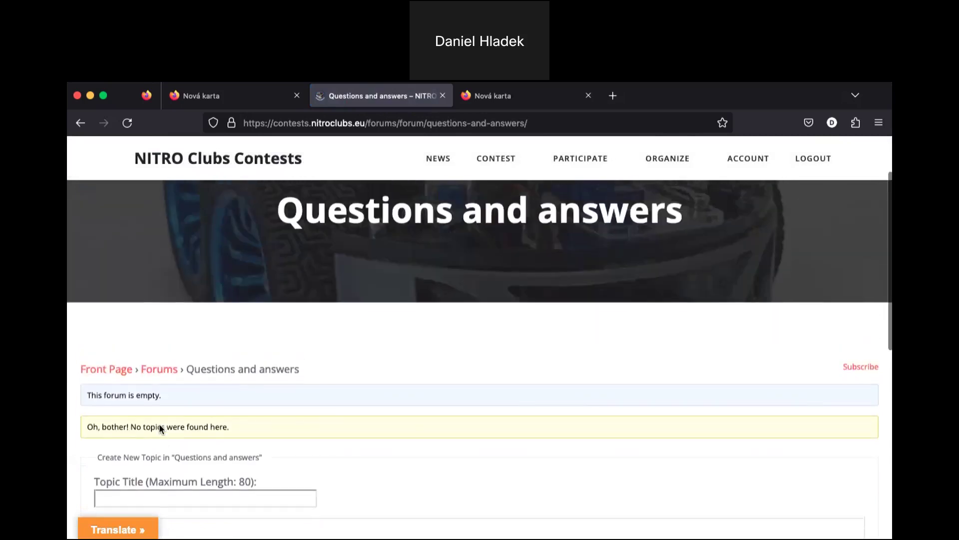
- Return to the Forums index and reopen Questions and answers, reaching the Create New Topic form
click(167, 375)
scroll(245, 440, down, 2)
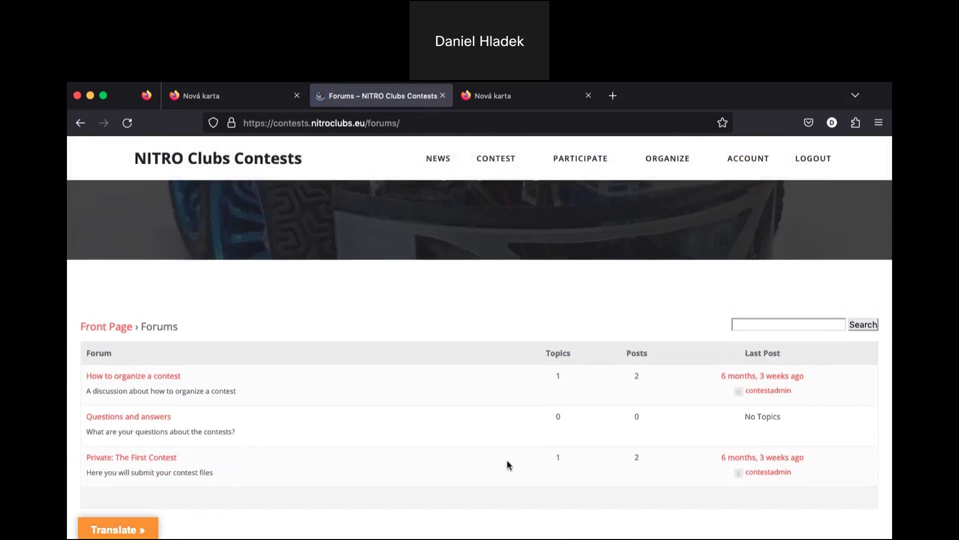
click(148, 418)
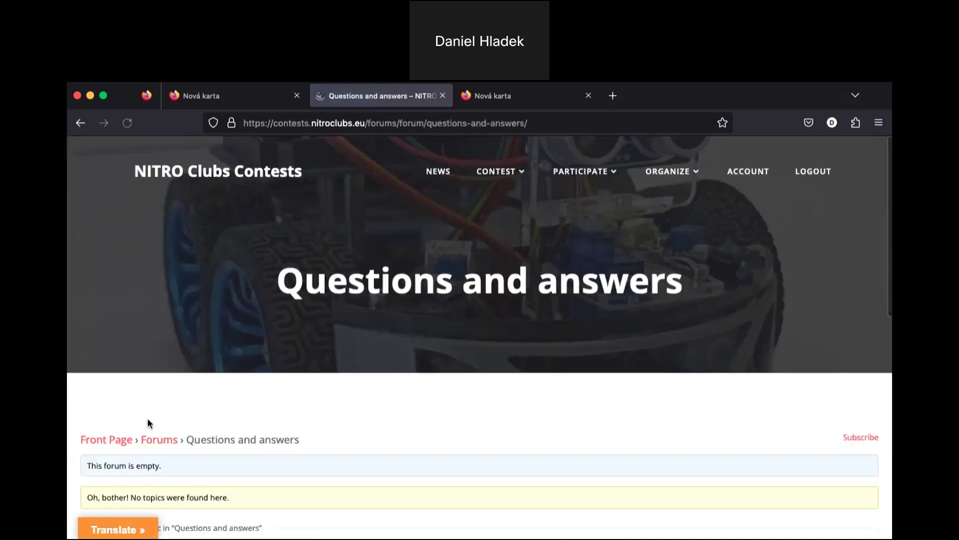
scroll(148, 420, down, 2)
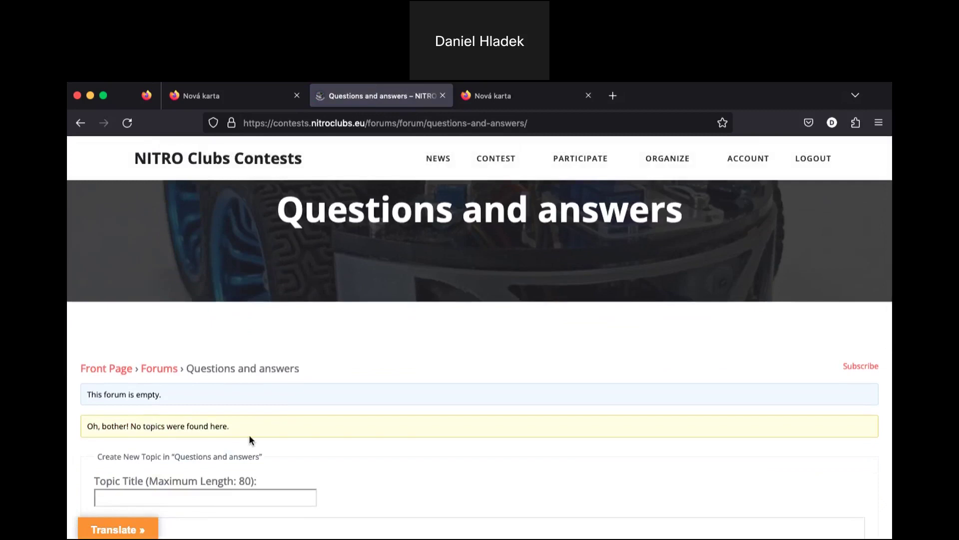
scroll(250, 438, down, 6)
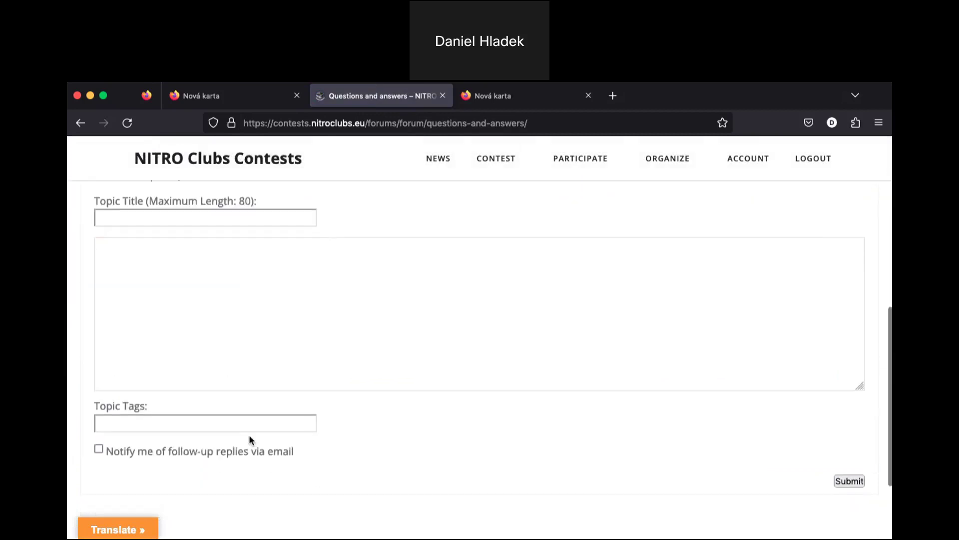
scroll(249, 433, down, 3)
scroll(249, 434, up, 6)
- Post the topic 'How to participate in forum?' with a message asking how to participate
click(225, 378)
text(How to participate in forum?)
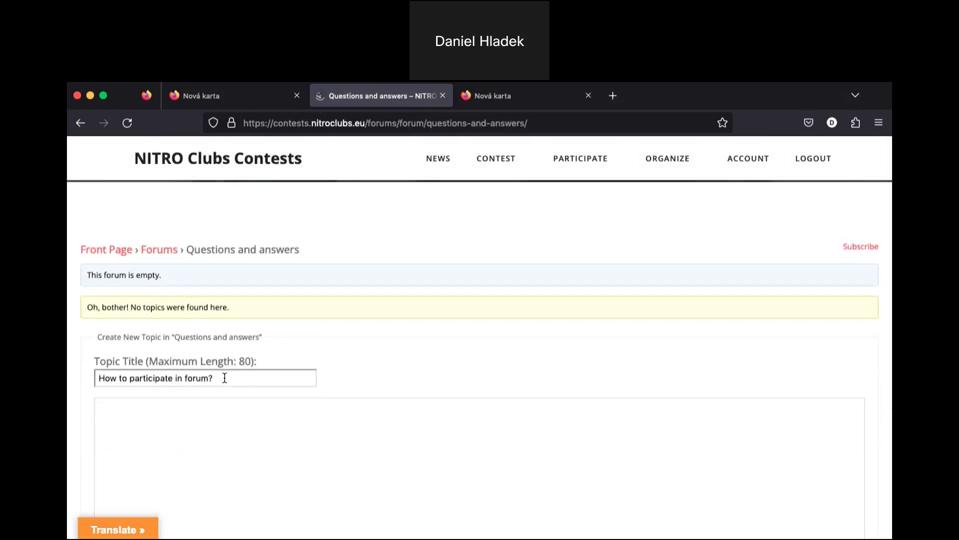
click(166, 413)
text(I wnat to as)
text(ow to participate in a formu<)
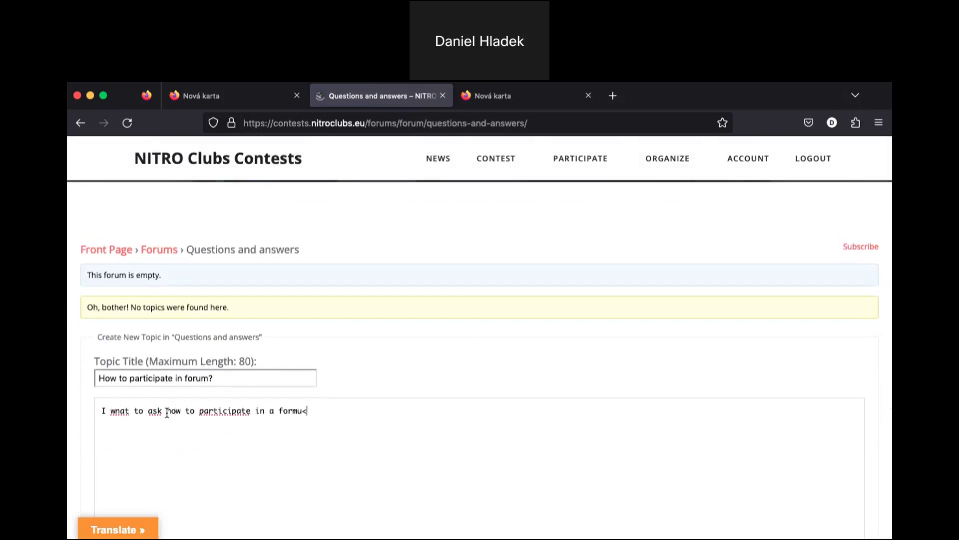
key(BackSpace)
key(BackSpace)
text(um?)
scroll(143, 480, down, 3)
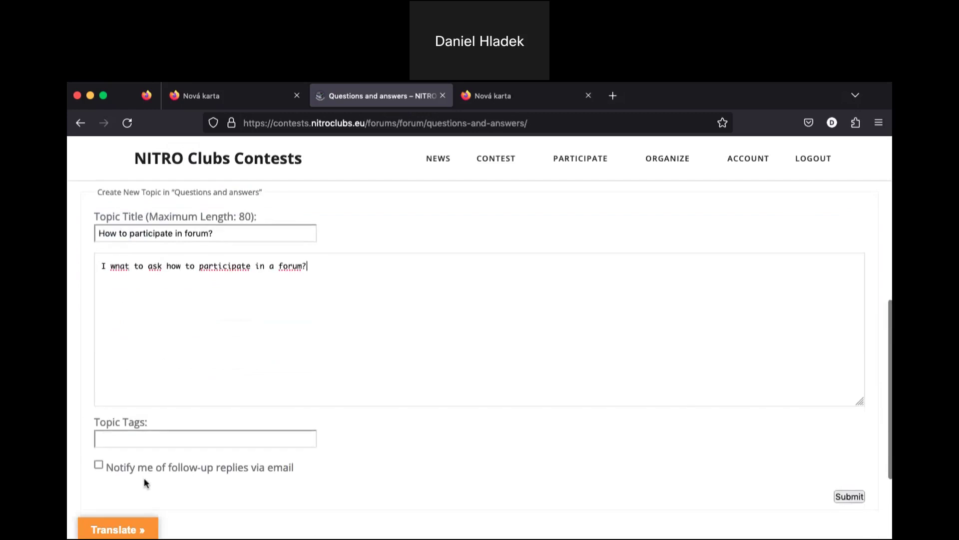
click(850, 497)
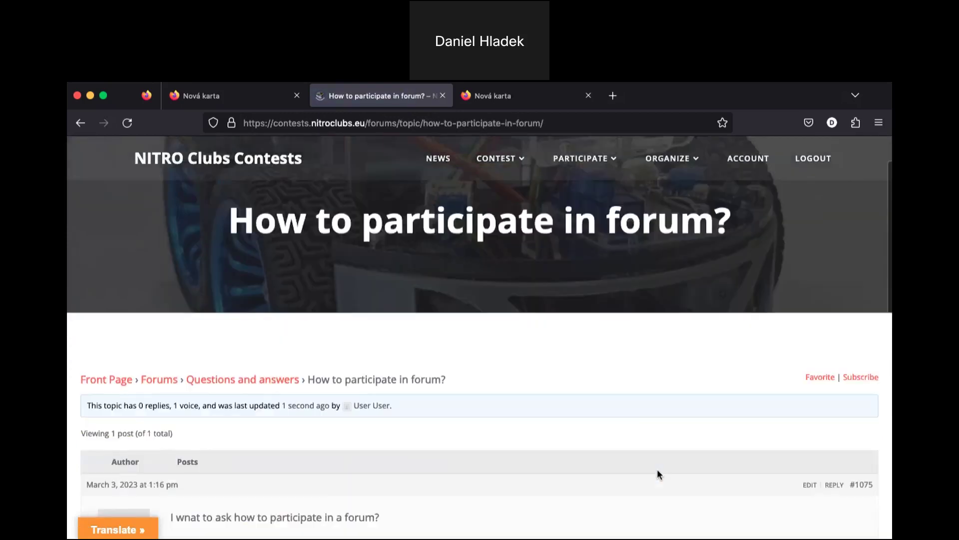
- Scroll through the published topic to review its single opening post and 0 replies
scroll(658, 470, down, 2)
scroll(658, 474, down, 5)
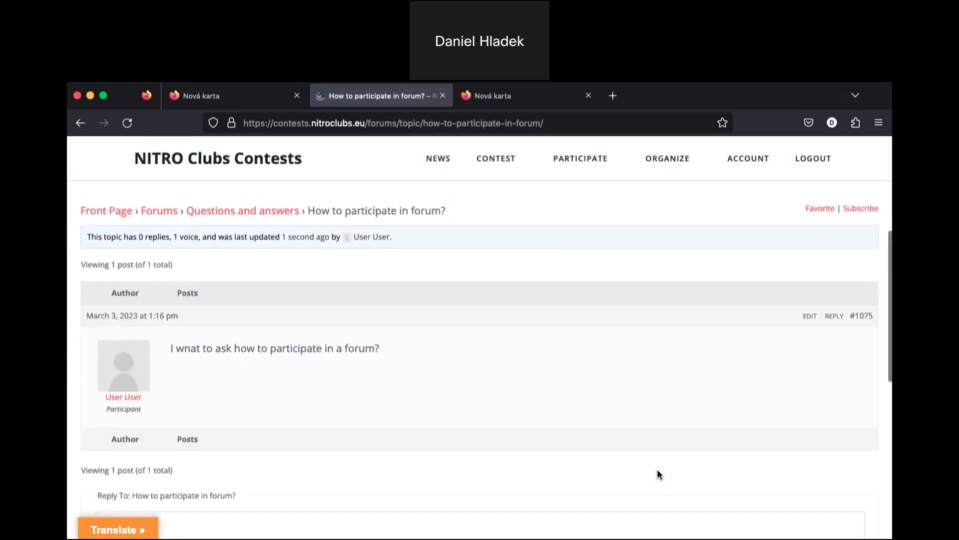
scroll(565, 338, up, 3)
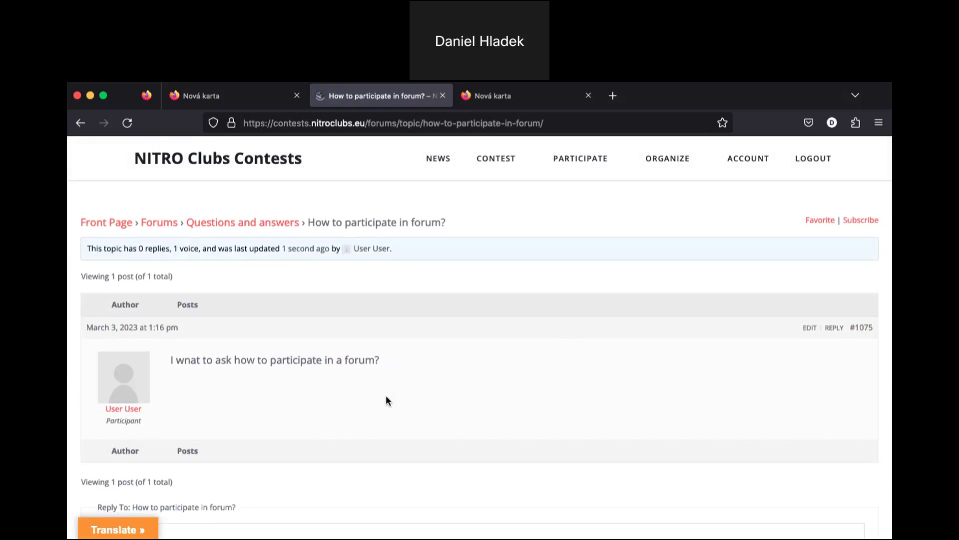
scroll(386, 400, up, 3)
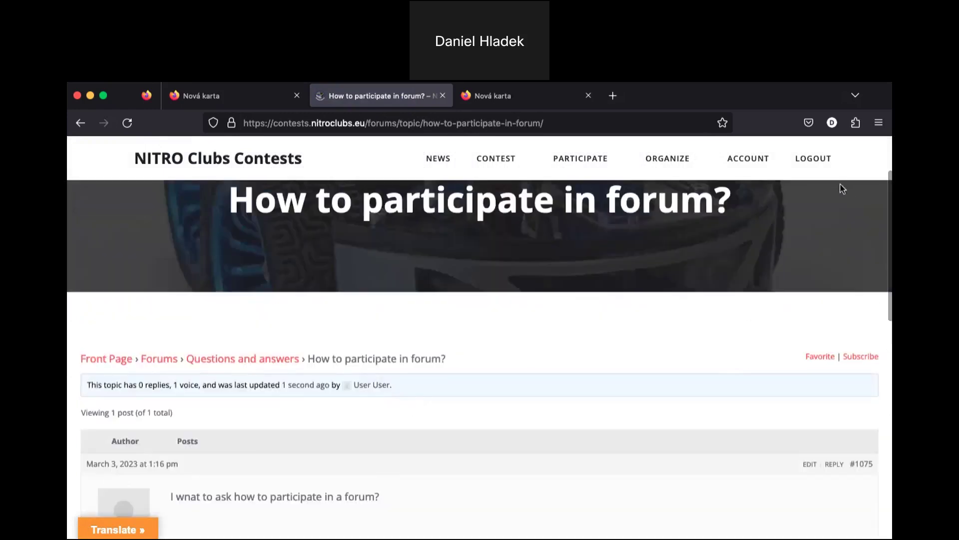
- View the account's username, name and e-mail details on the ACCOUNT page, then log out
click(749, 167)
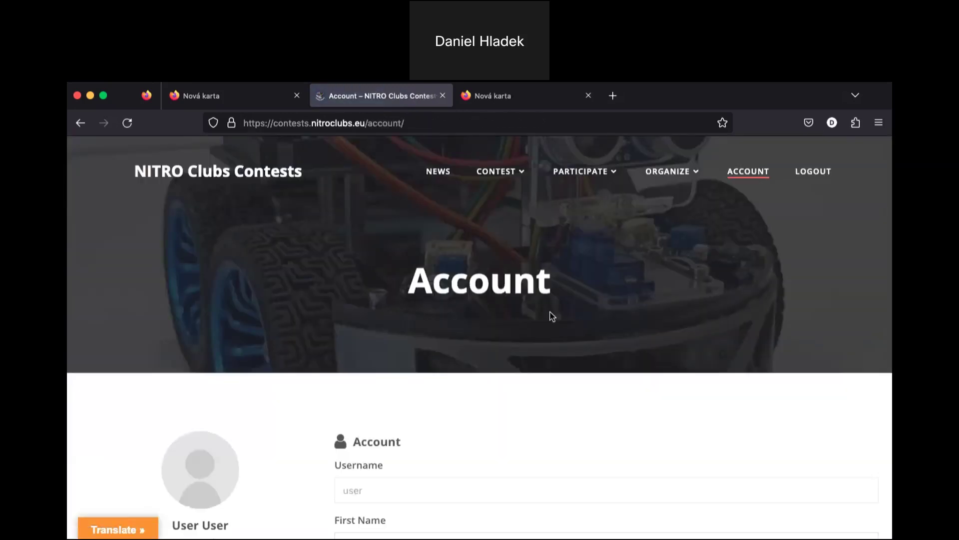
scroll(550, 315, down, 3)
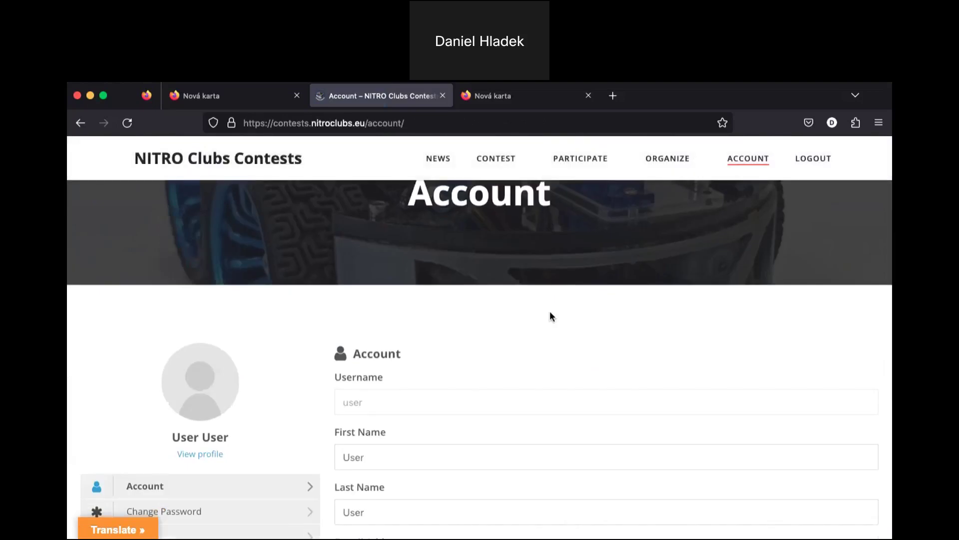
scroll(552, 316, down, 3)
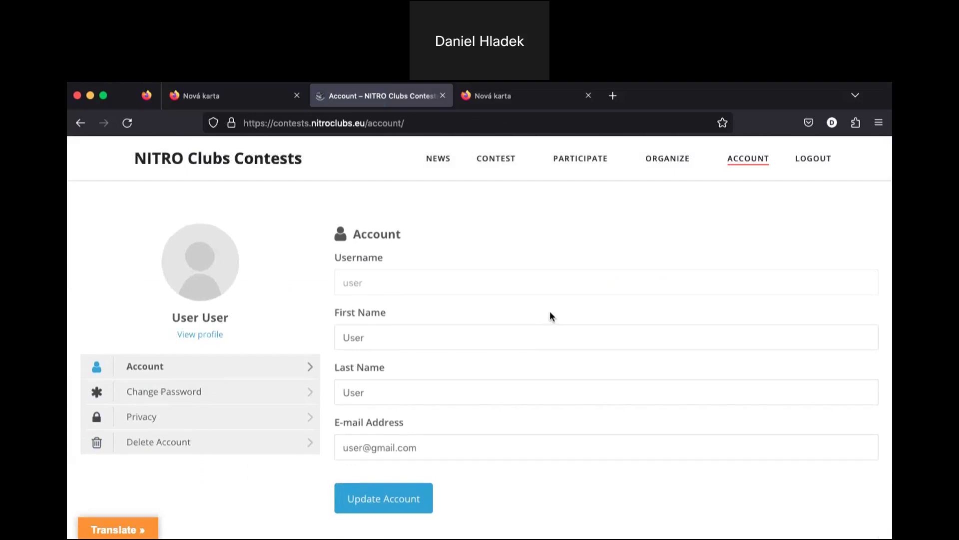
scroll(550, 316, down, 3)
scroll(550, 317, up, 8)
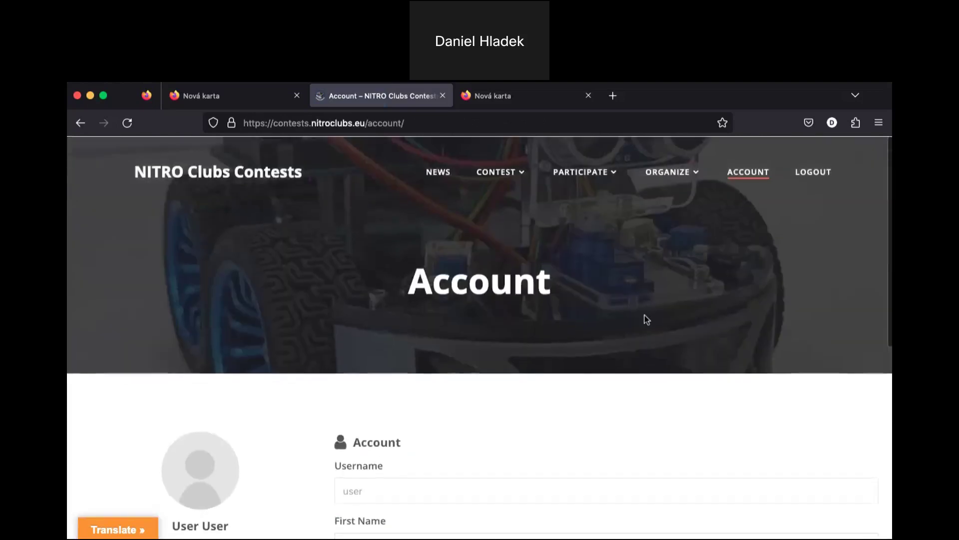
click(819, 184)
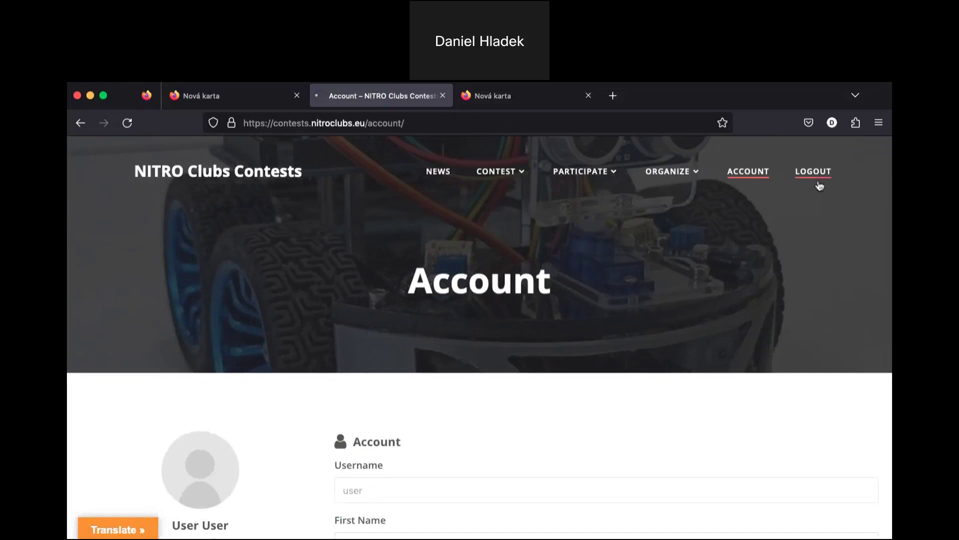